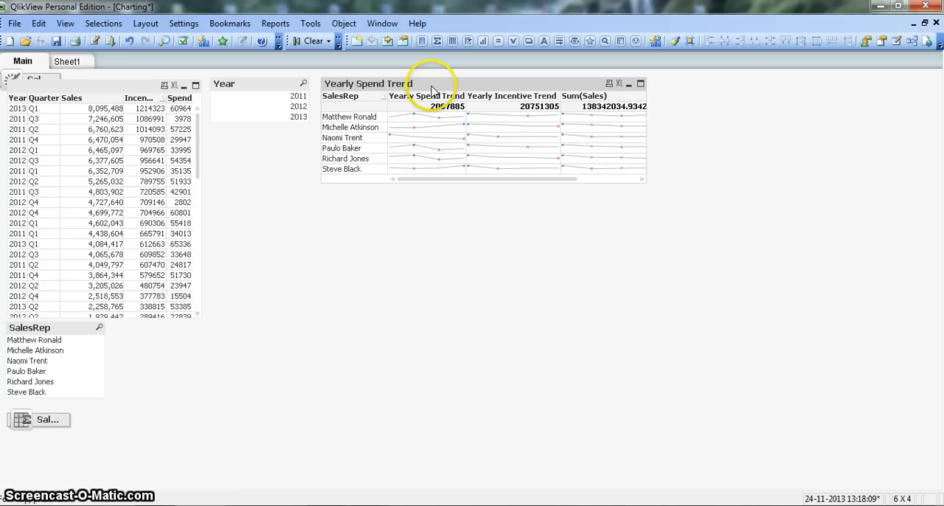
# Remove the Yearly Spend Trend table from the Main sheet and confirm the deletion
pyautogui.click(432, 89)
pyautogui.rightClick(432, 88)
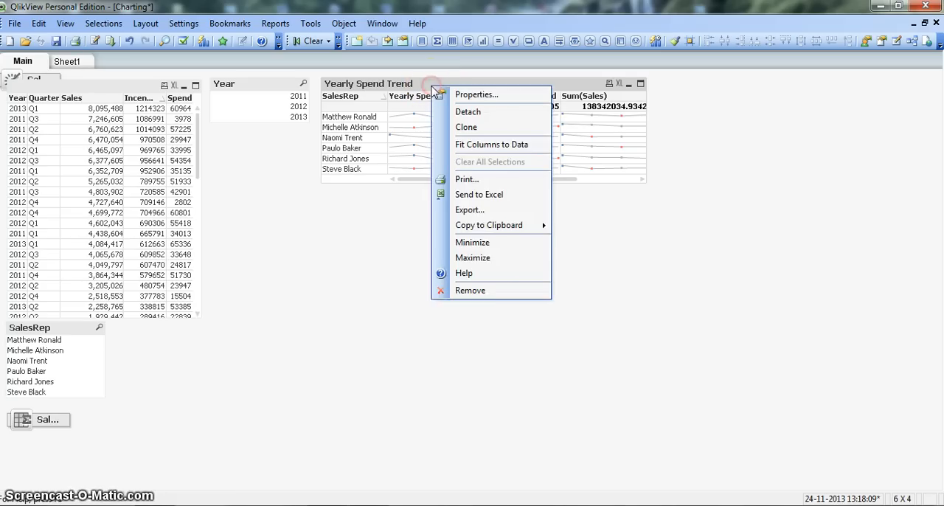
pyautogui.click(472, 291)
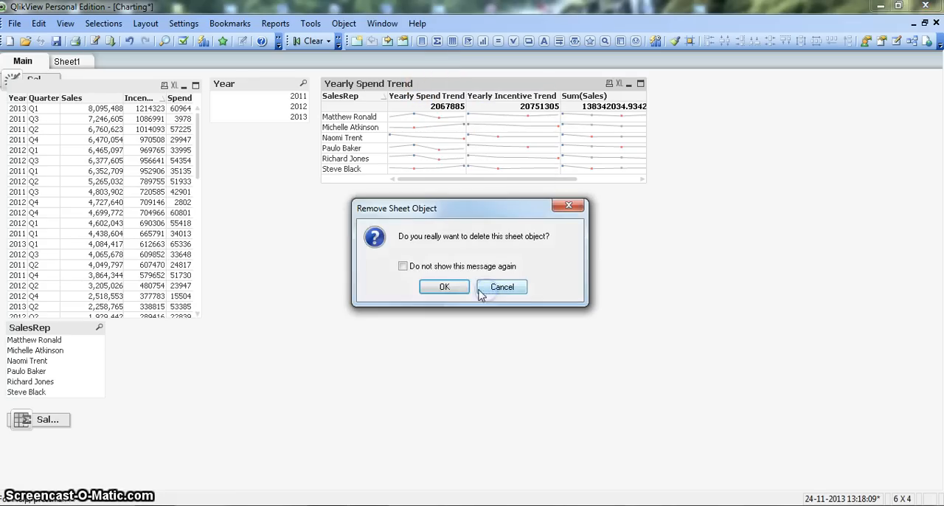
pyautogui.click(450, 288)
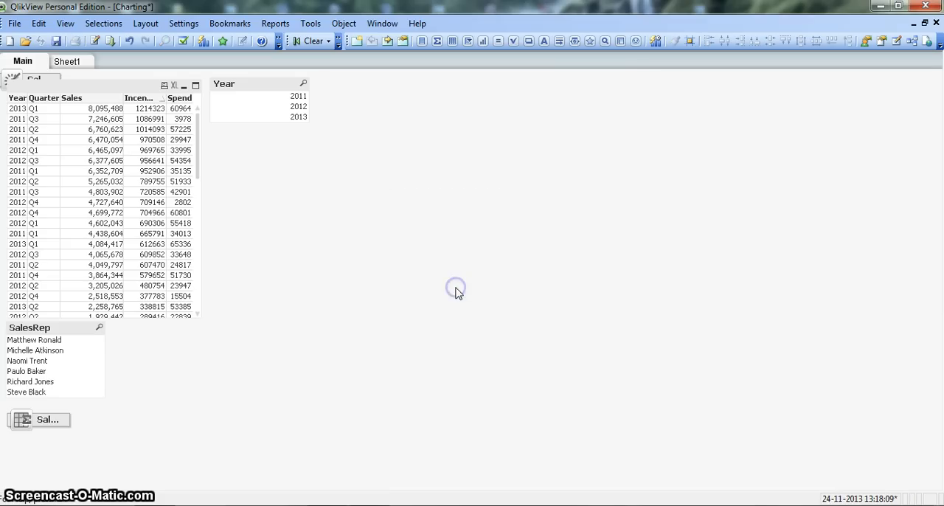
# Create a new chart object on the Main sheet and choose Straight Table as its type
pyautogui.rightClick(392, 96)
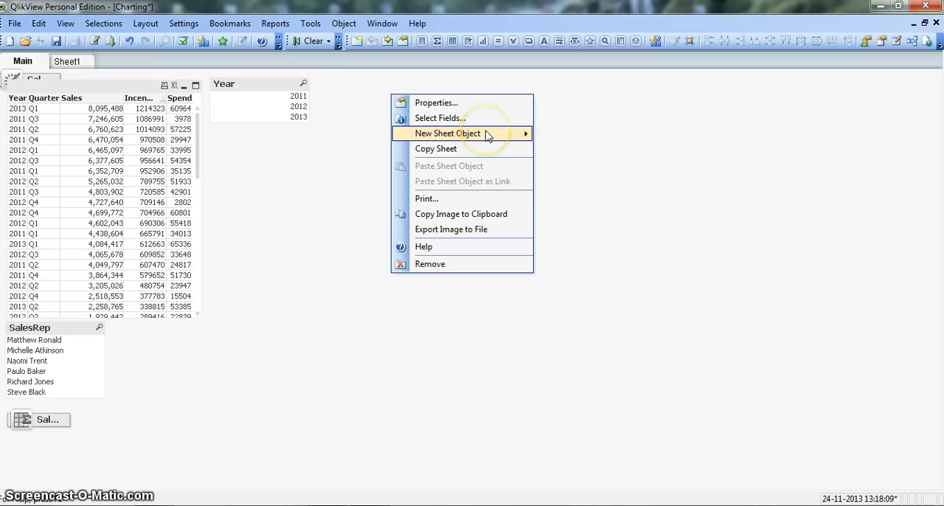
pyautogui.moveTo(487, 136)
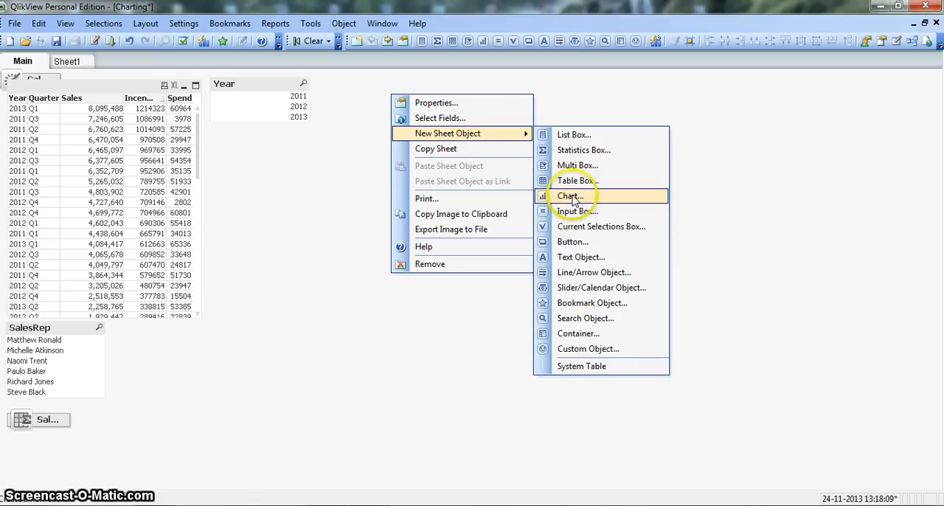
pyautogui.click(573, 196)
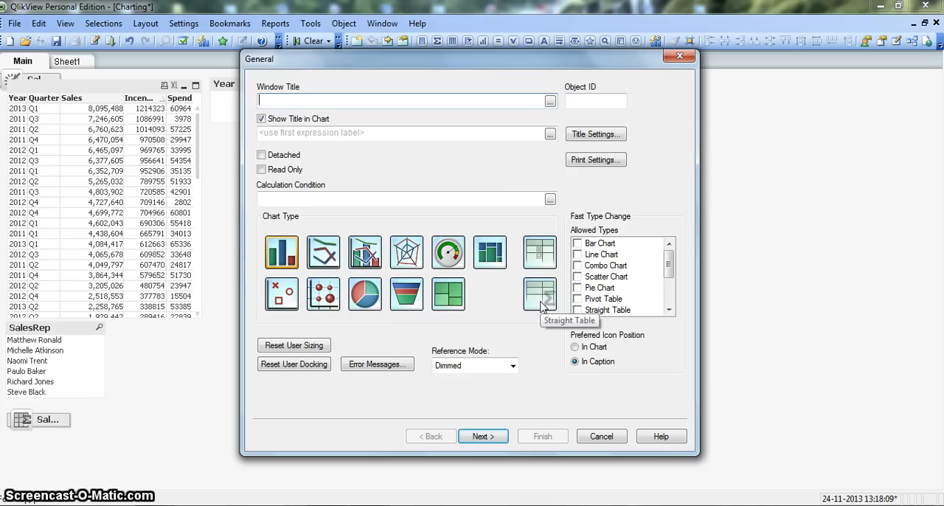
pyautogui.click(541, 295)
pyautogui.click(483, 437)
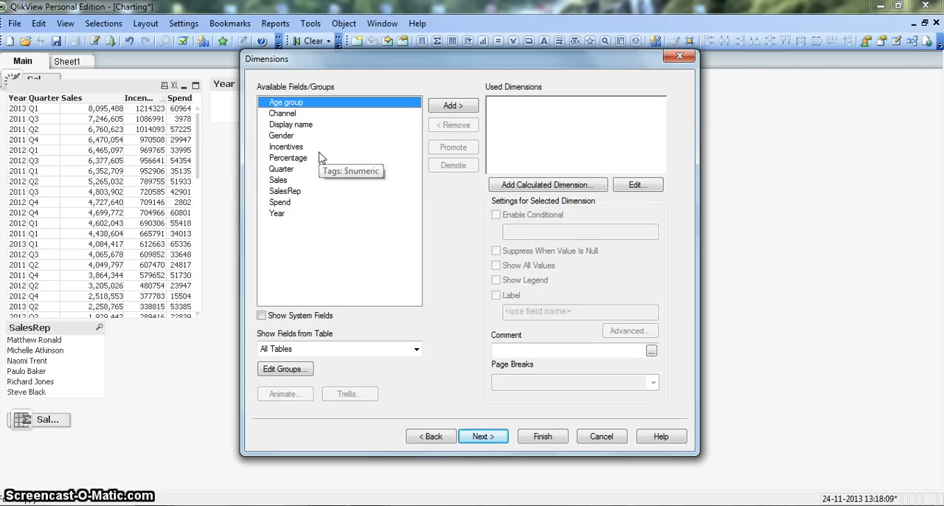
# Add SalesRep as the straight table's dimension and proceed to its expressions
pyautogui.click(297, 193)
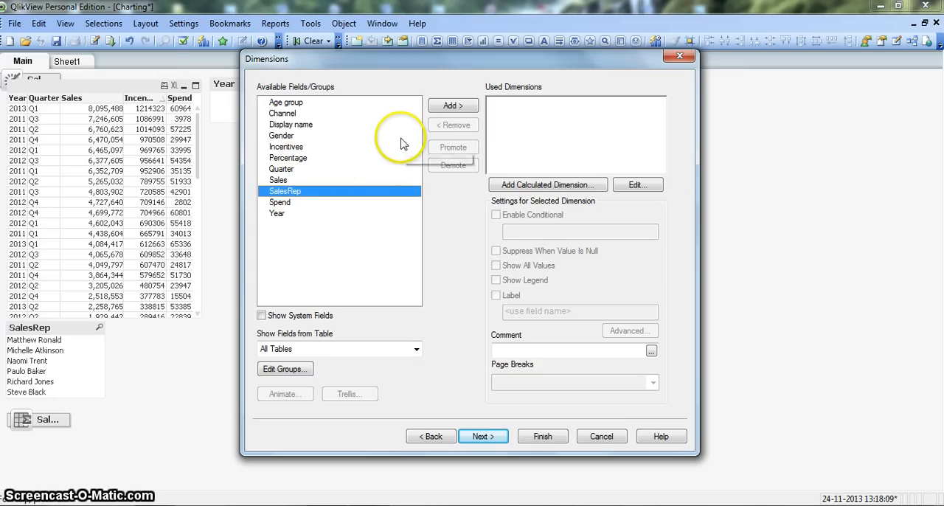
pyautogui.click(455, 106)
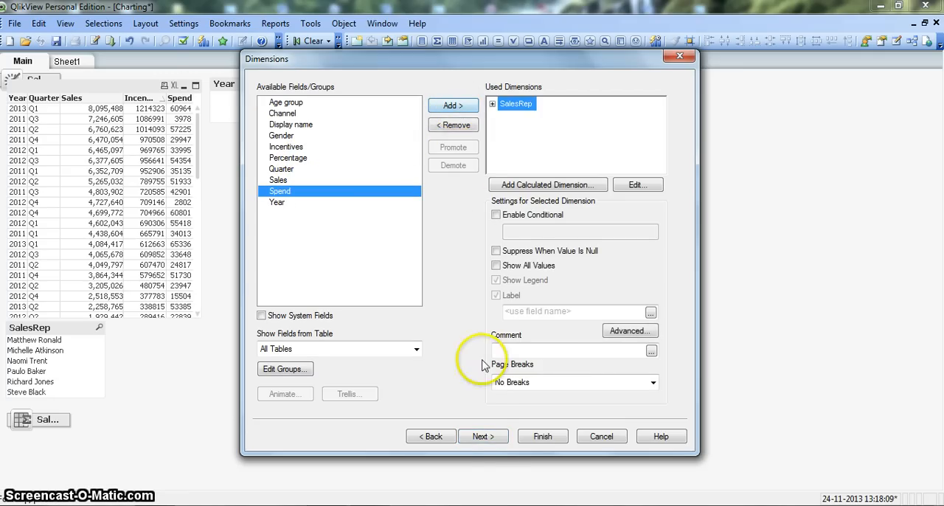
pyautogui.click(483, 437)
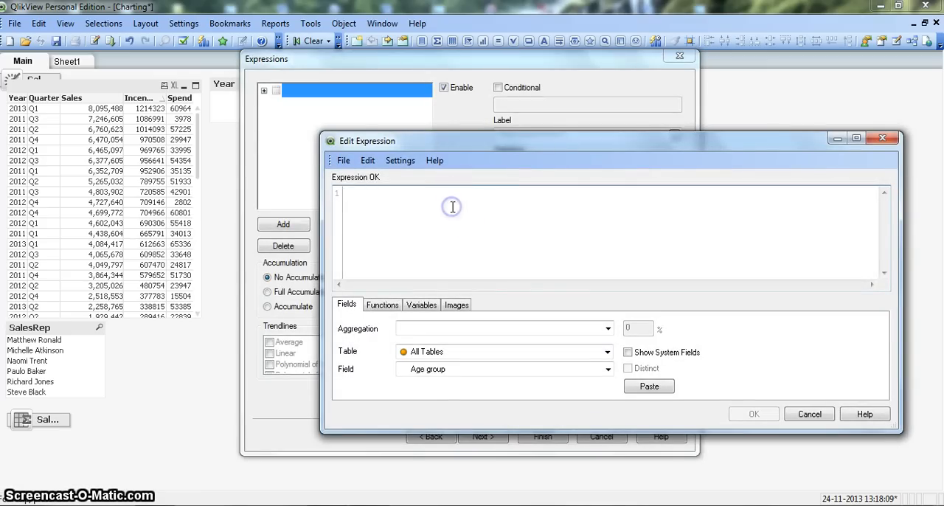
# Define the straight table's first expression as Sum(Sales)
pyautogui.write('Sum')
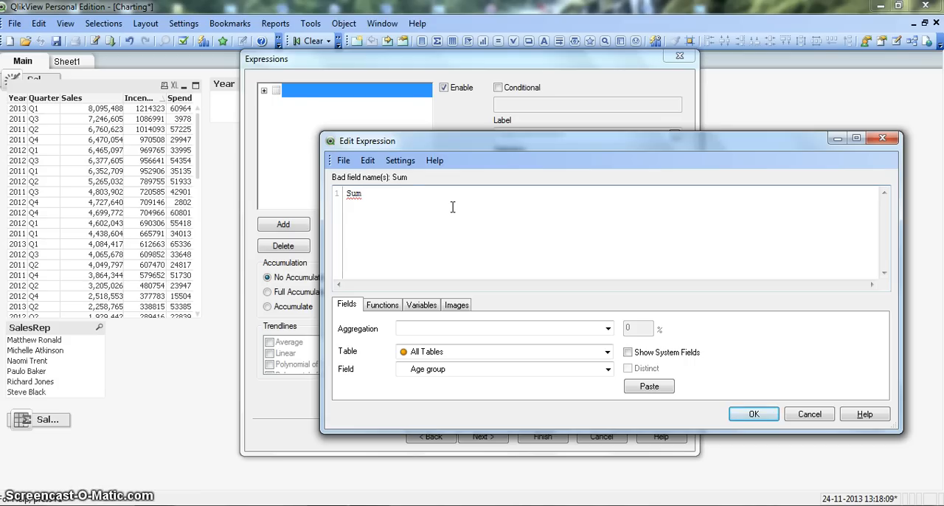
pyautogui.write('(Sa')
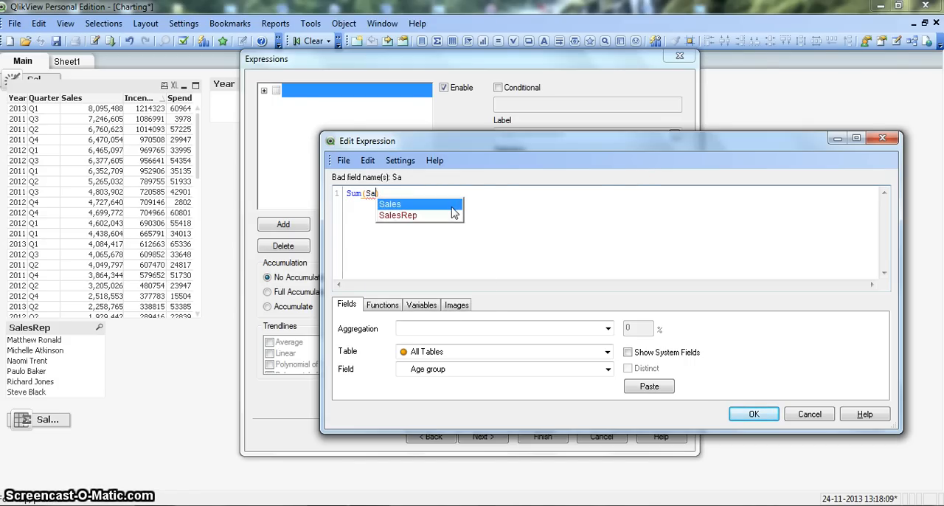
pyautogui.press('Return')
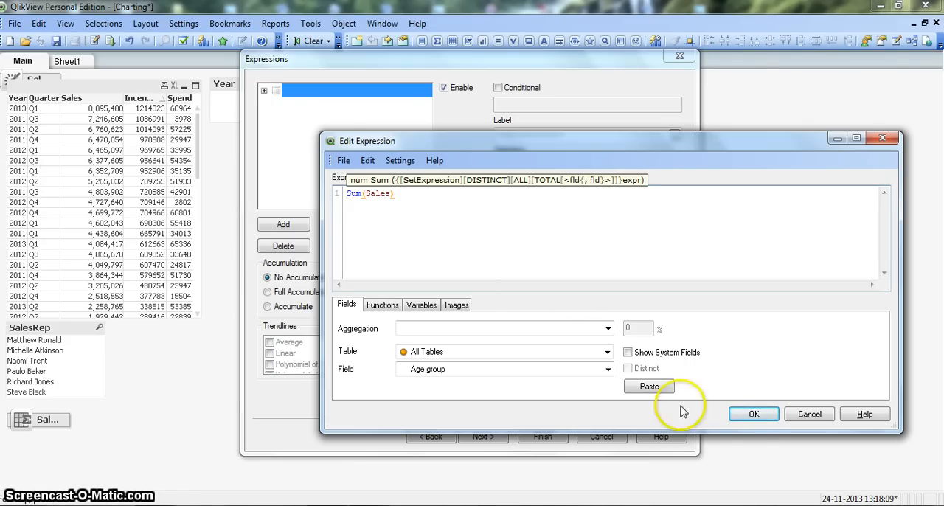
pyautogui.click(749, 416)
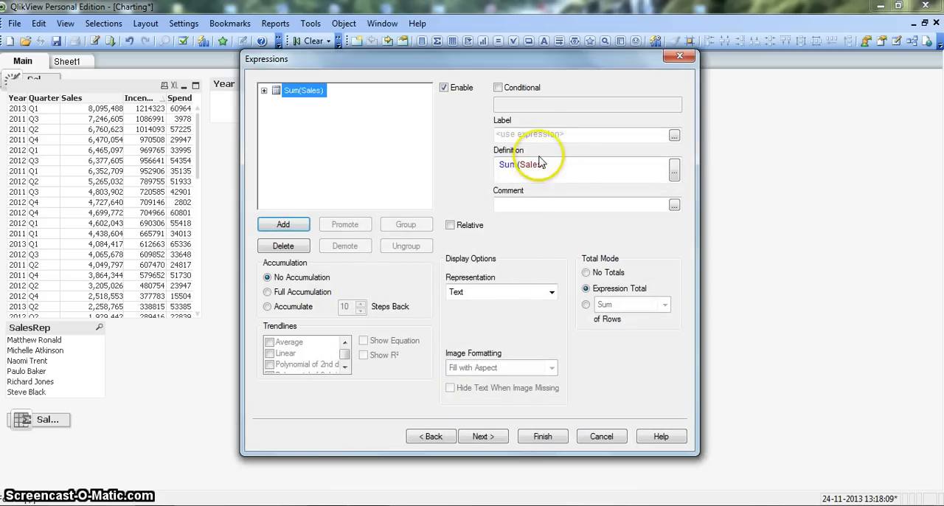
# Label the Sum(Sales) expression "Yearly Sales Trend" and finish creating the table
pyautogui.click(538, 137)
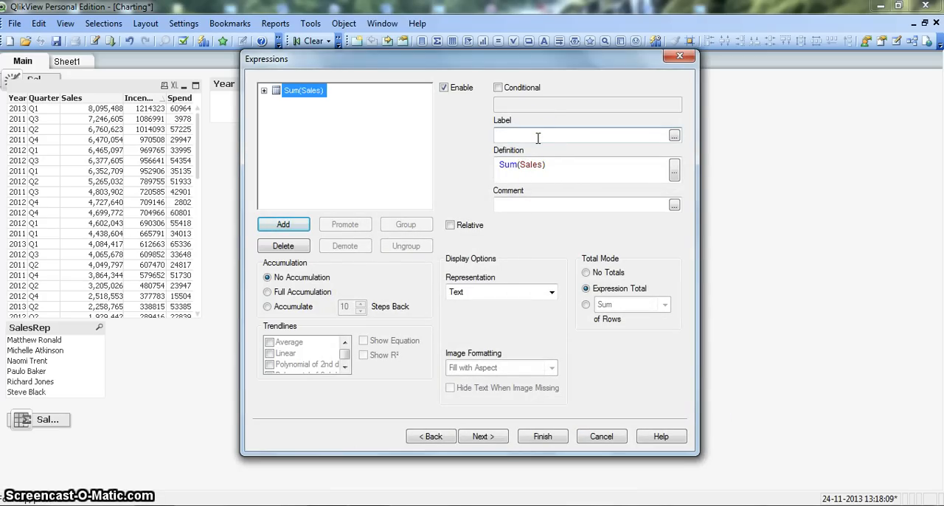
pyautogui.write('Y')
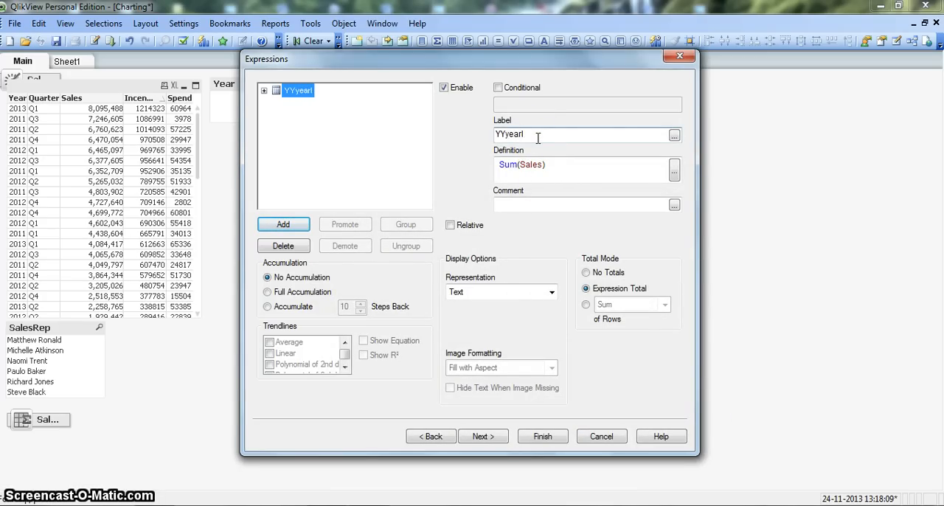
pyautogui.write('early Sales Trend')
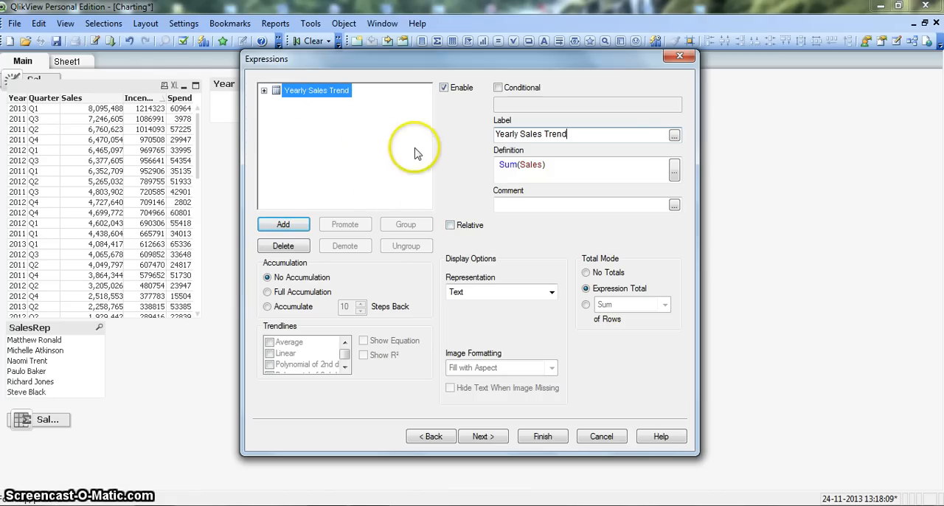
pyautogui.moveTo(448, 64); pyautogui.dragTo(625, 37)
pyautogui.click(722, 407)
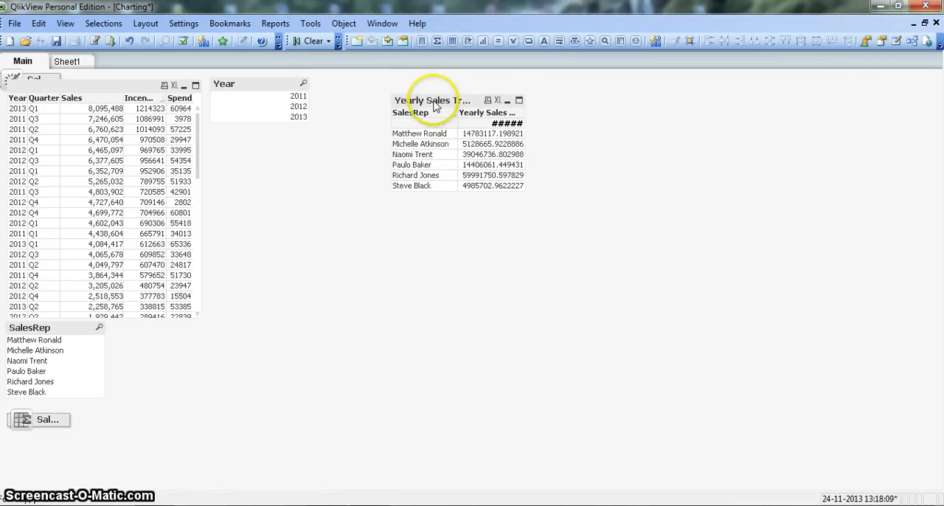
# Move the new table closer to the Year list box and widen its Yearly Sales Trend column to show the full values
pyautogui.moveTo(436, 99); pyautogui.dragTo(393, 103)
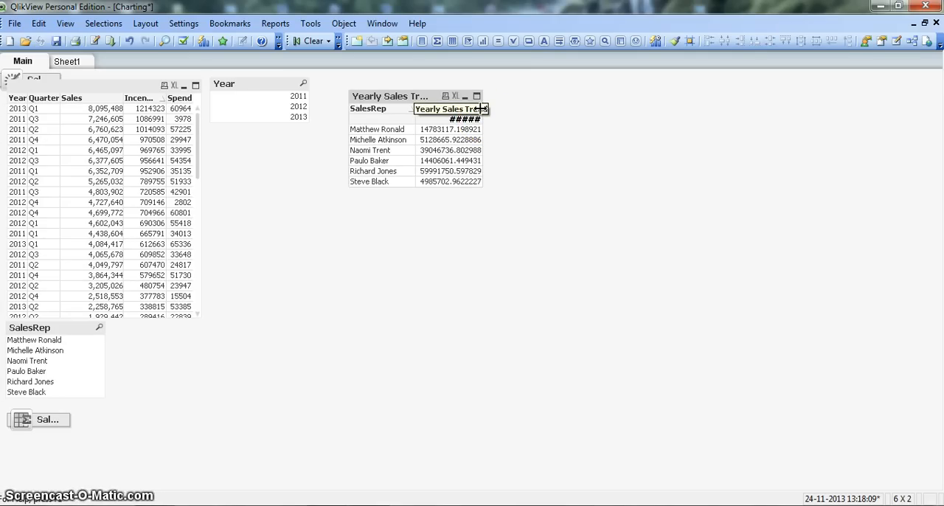
pyautogui.moveTo(481, 109); pyautogui.dragTo(500, 113)
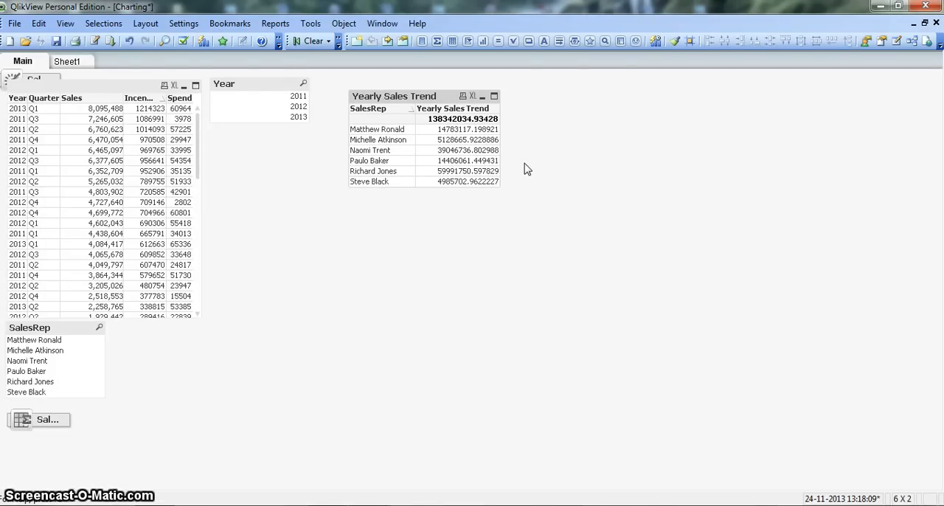
# In the table's properties, set the representation of the Yearly Sales Trend expression to Mini Chart
pyautogui.rightClick(410, 102)
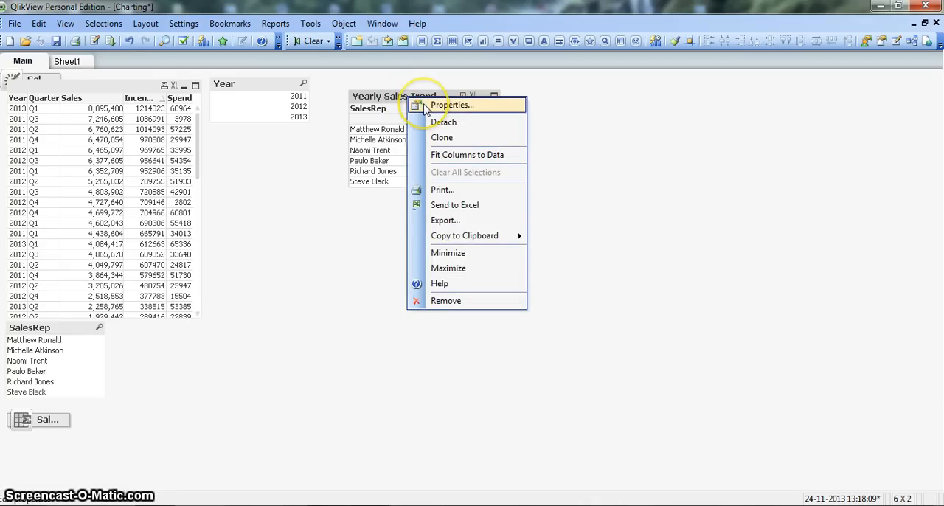
pyautogui.click(425, 108)
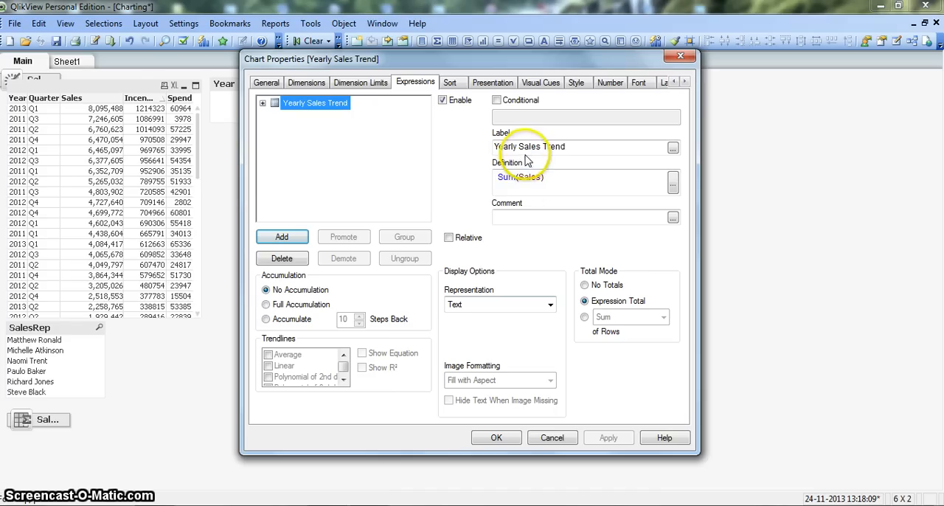
pyautogui.click(504, 305)
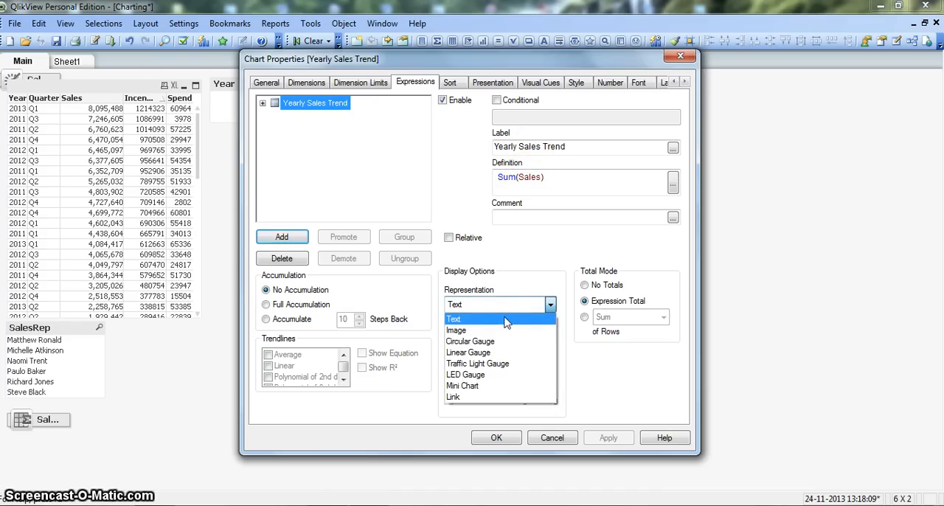
pyautogui.click(508, 386)
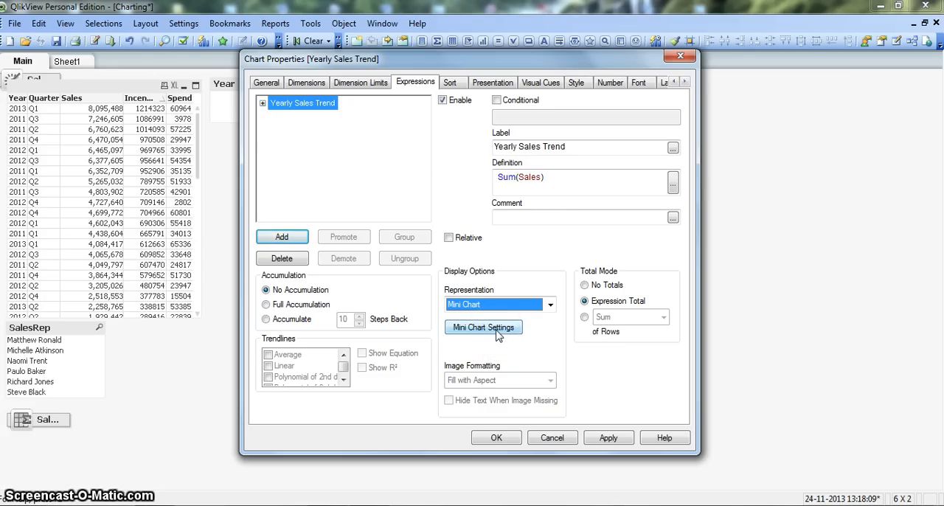
# Configure the mini chart with Year as its dimension and Sparkline as its mode, and apply the changes to the table
pyautogui.click(497, 335)
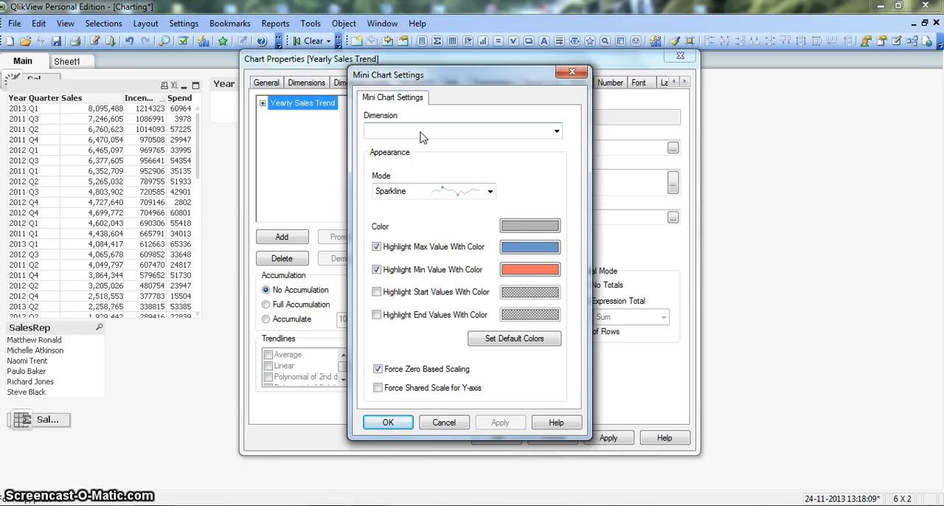
pyautogui.click(420, 132)
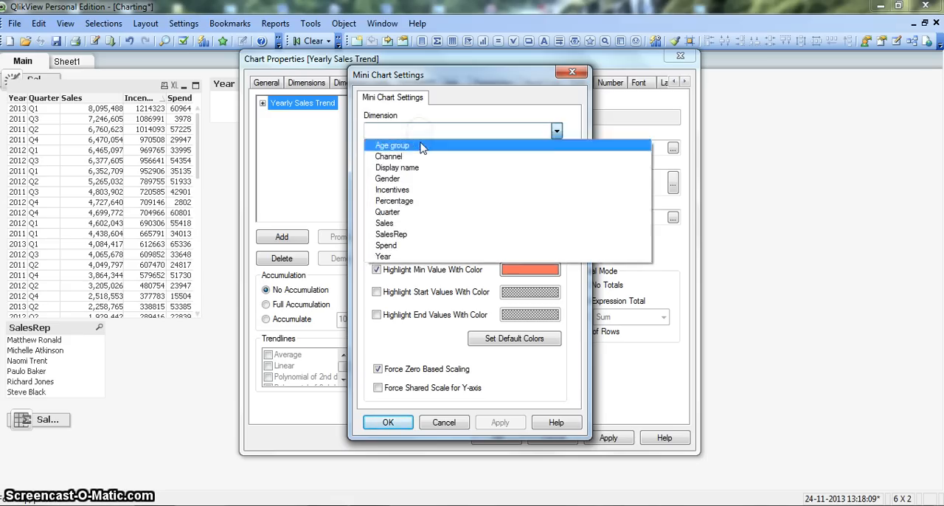
pyautogui.click(424, 258)
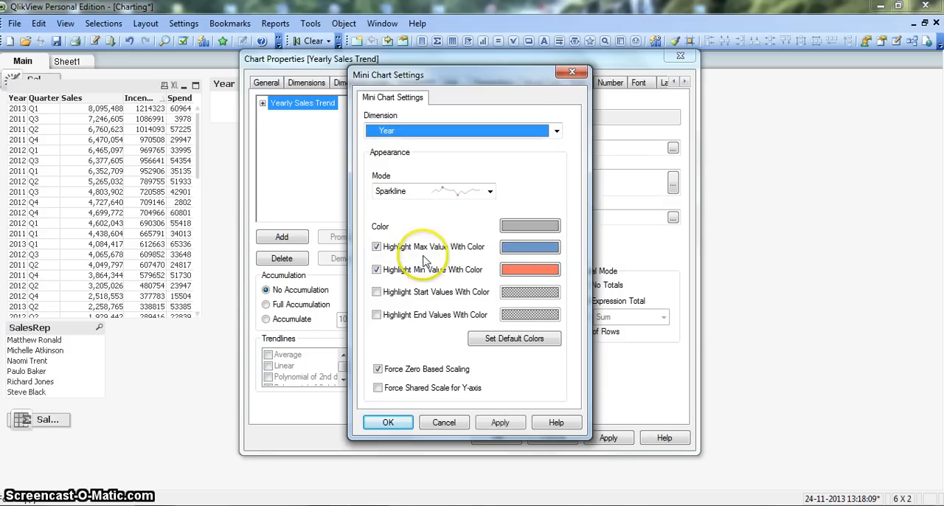
pyautogui.click(467, 191)
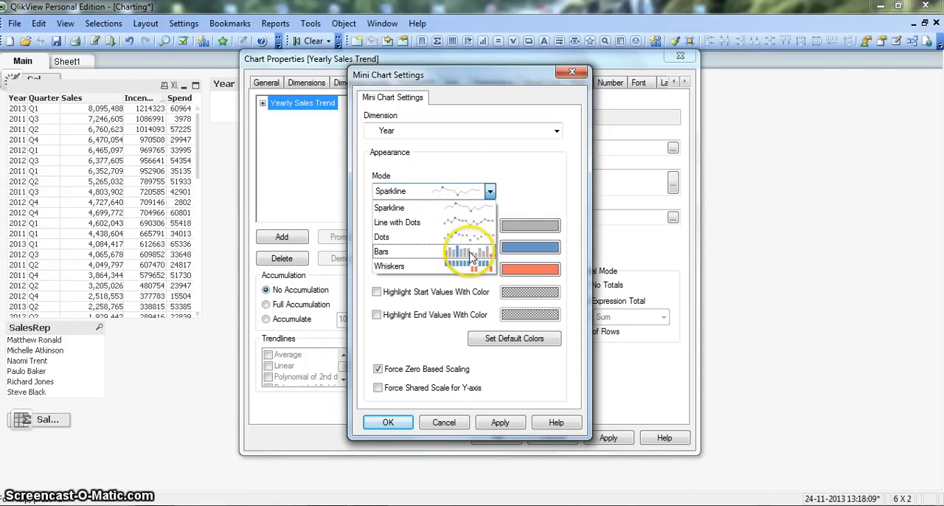
pyautogui.click(463, 213)
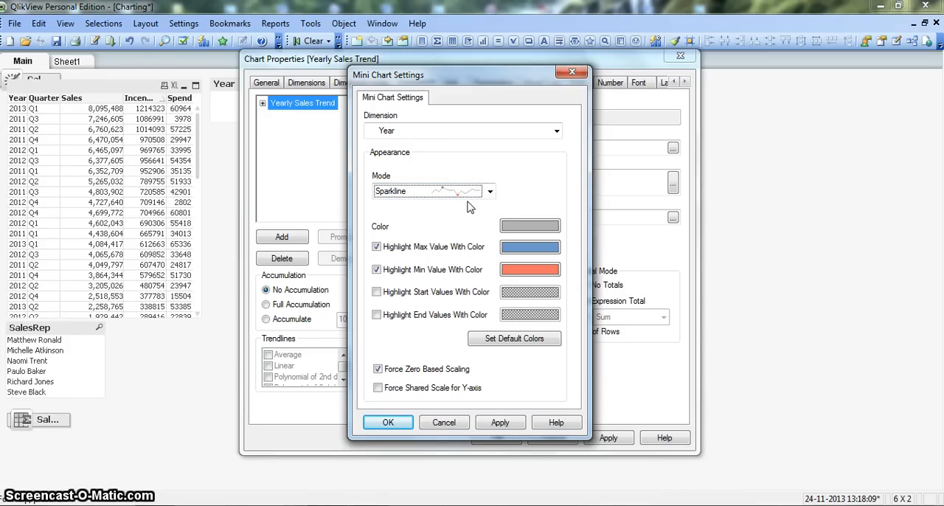
pyautogui.click(500, 423)
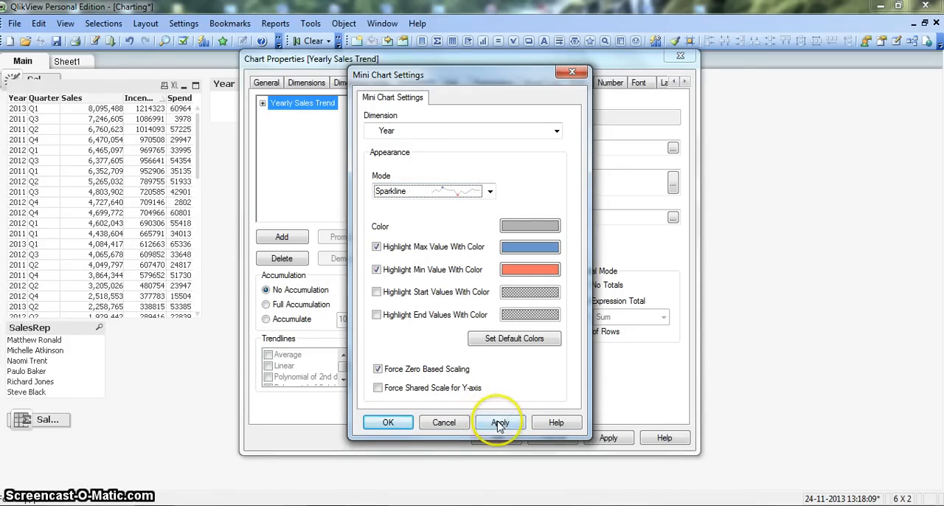
pyautogui.click(402, 425)
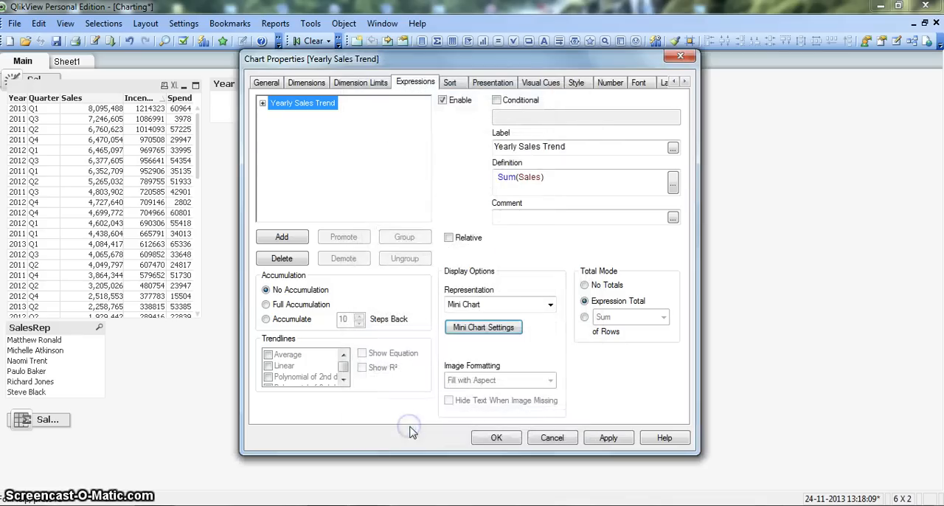
pyautogui.click(497, 438)
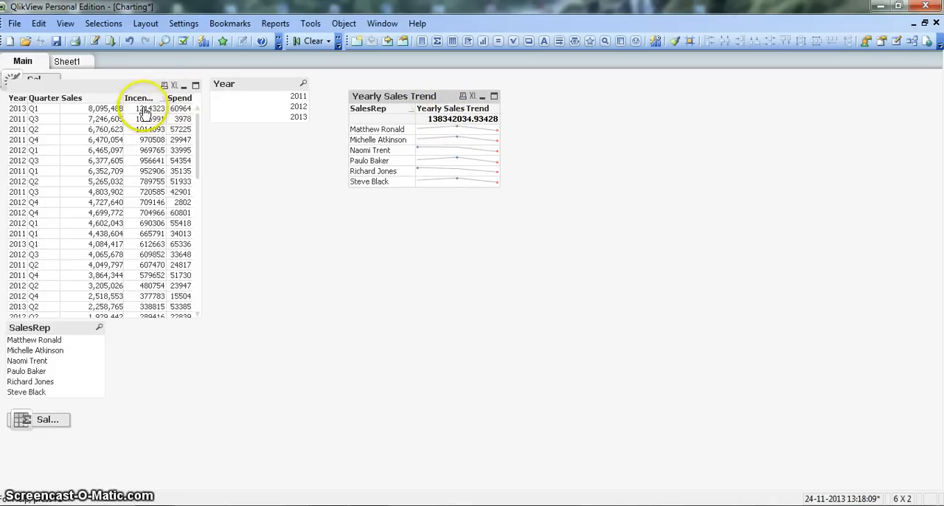
# Add a second expression, Sum(Incentives), in the properties of the Yearly Sales Trend table
pyautogui.rightClick(413, 102)
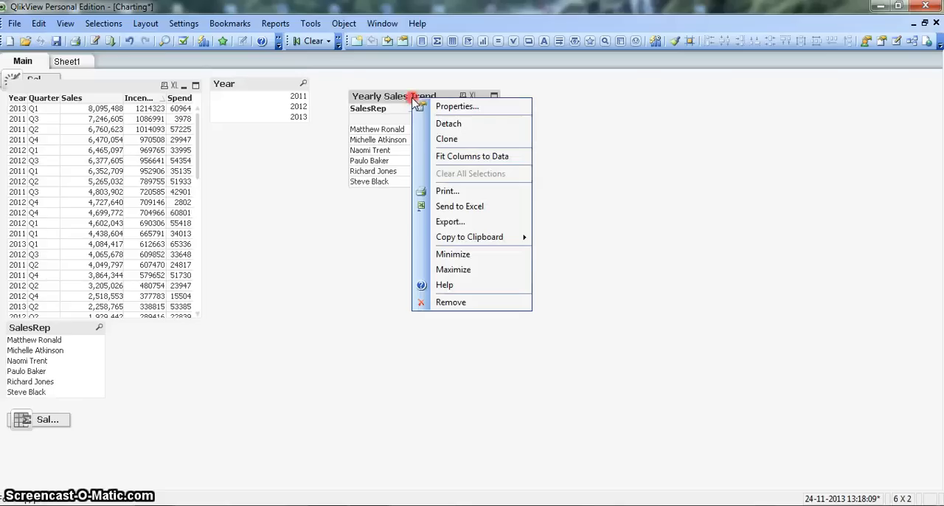
pyautogui.click(456, 106)
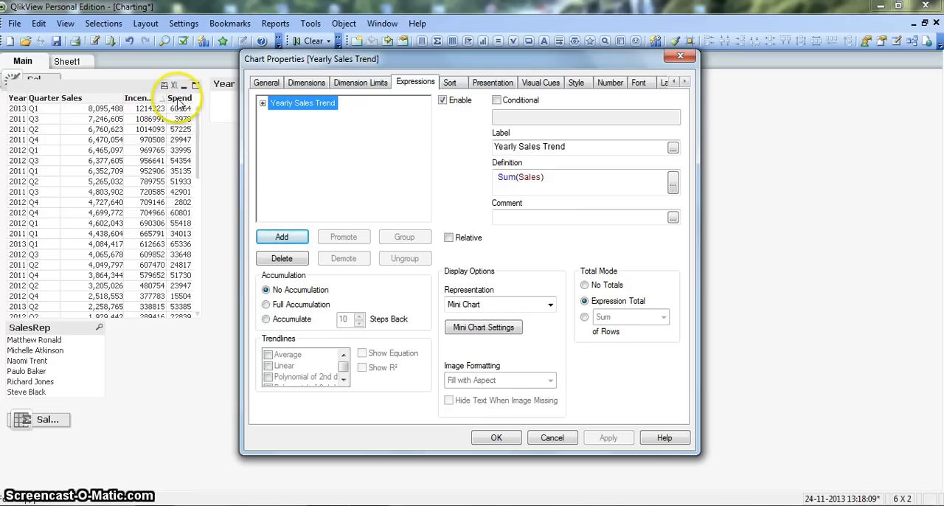
pyautogui.click(262, 234)
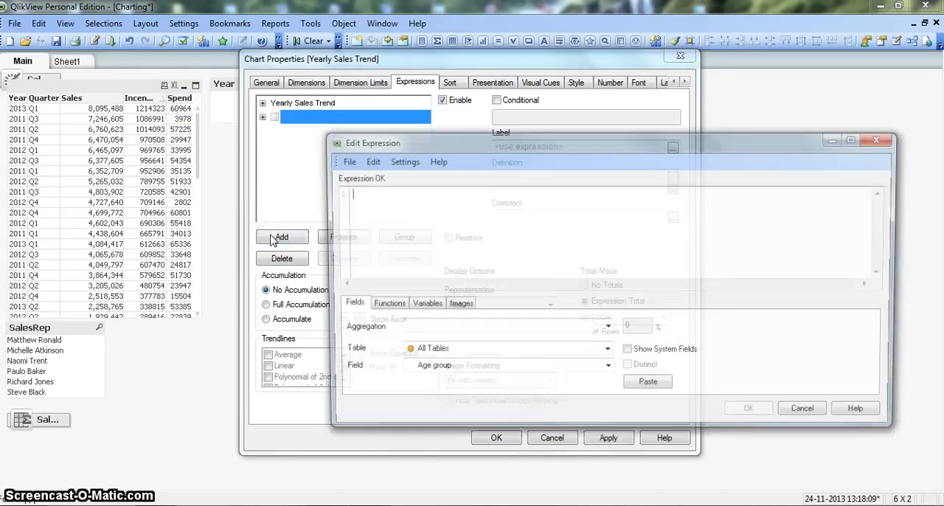
pyautogui.click(388, 220)
pyautogui.write('Sum')
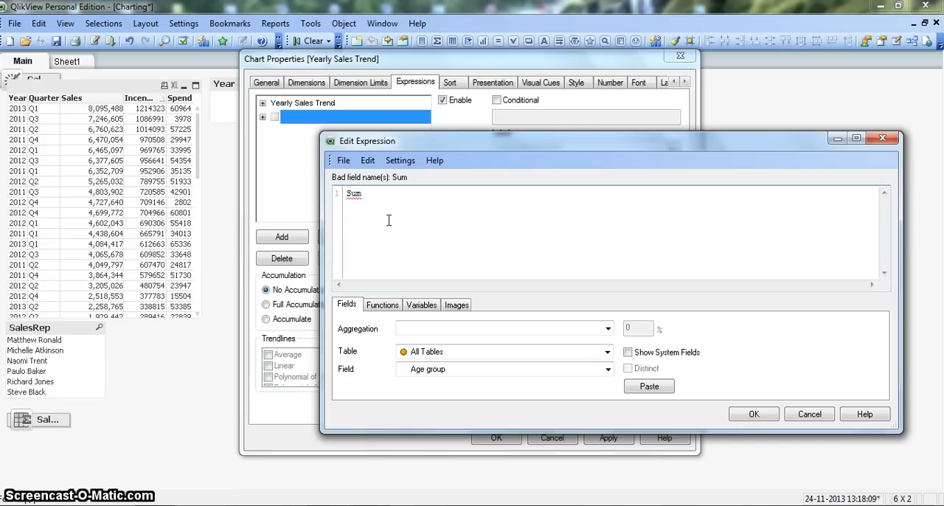
pyautogui.write('()')
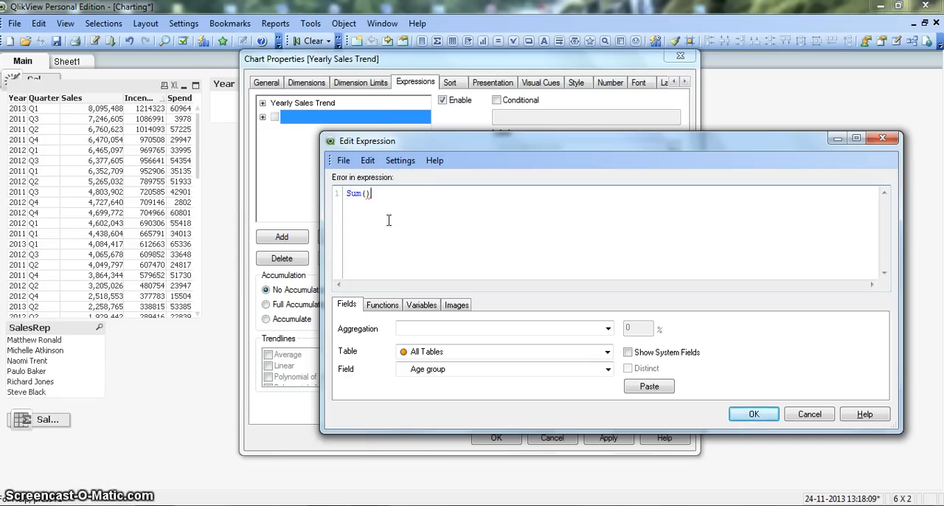
pyautogui.write('In')
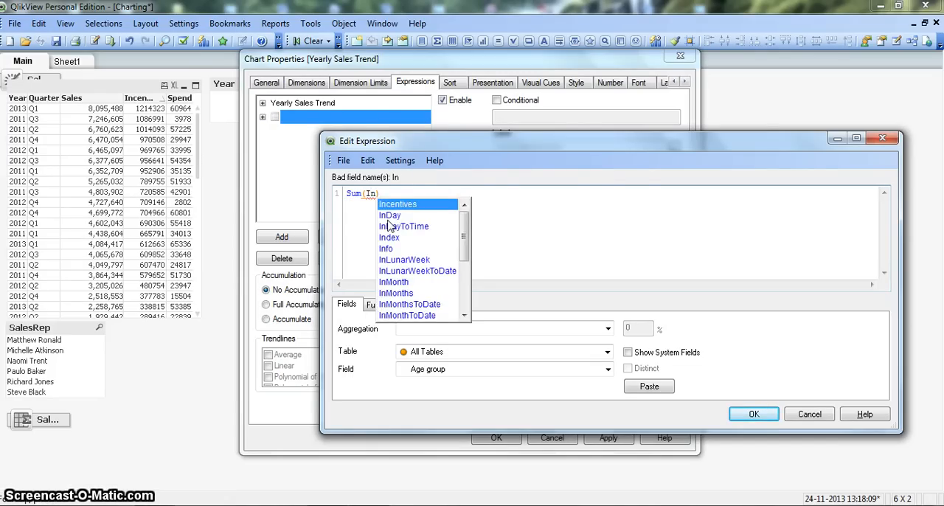
pyautogui.press('Return')
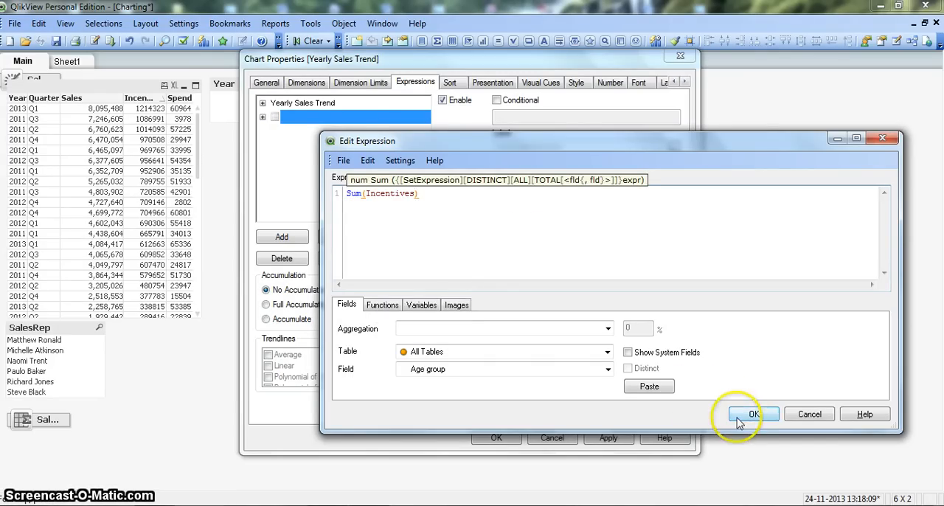
pyautogui.click(740, 417)
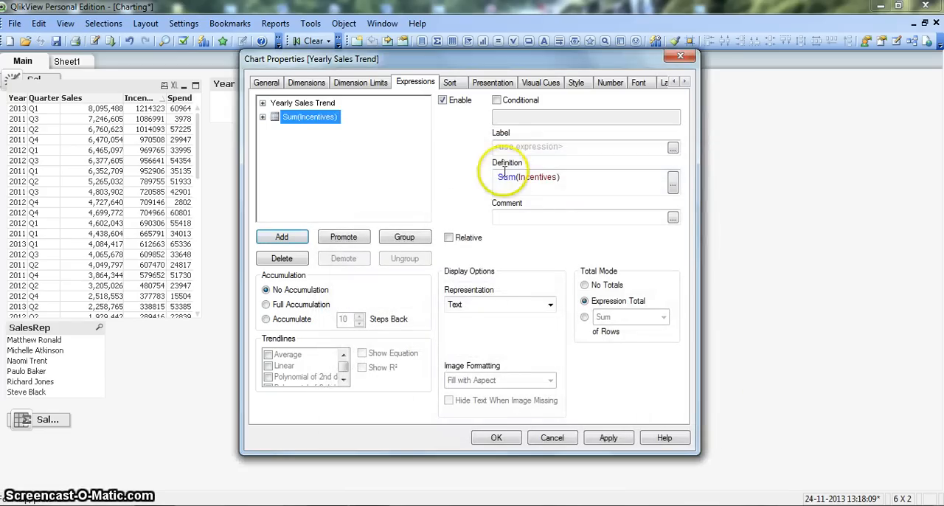
# Label the Sum(Incentives) expression "Yearly Incentives Trend"
pyautogui.click(511, 147)
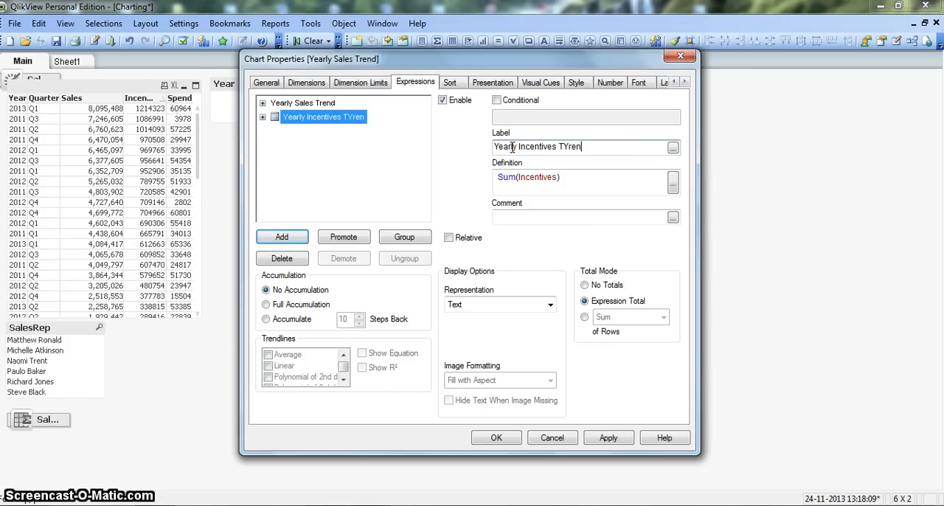
pyautogui.press('BackSpace')
pyautogui.press('BackSpace')
pyautogui.press('BackSpace')
pyautogui.write('r')
# Represent the Yearly Incentives Trend expression as a Mini Chart with Year as its dimension
pyautogui.click(499, 305)
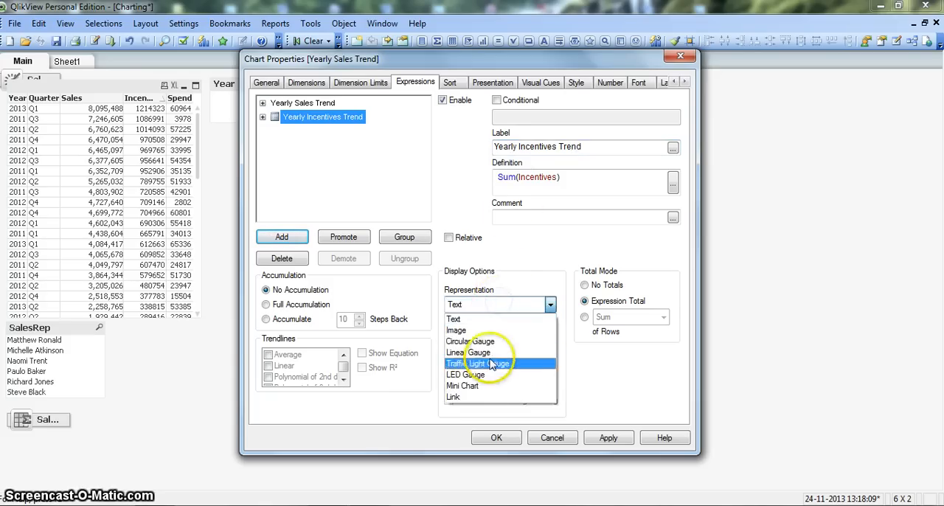
pyautogui.click(496, 384)
pyautogui.click(484, 329)
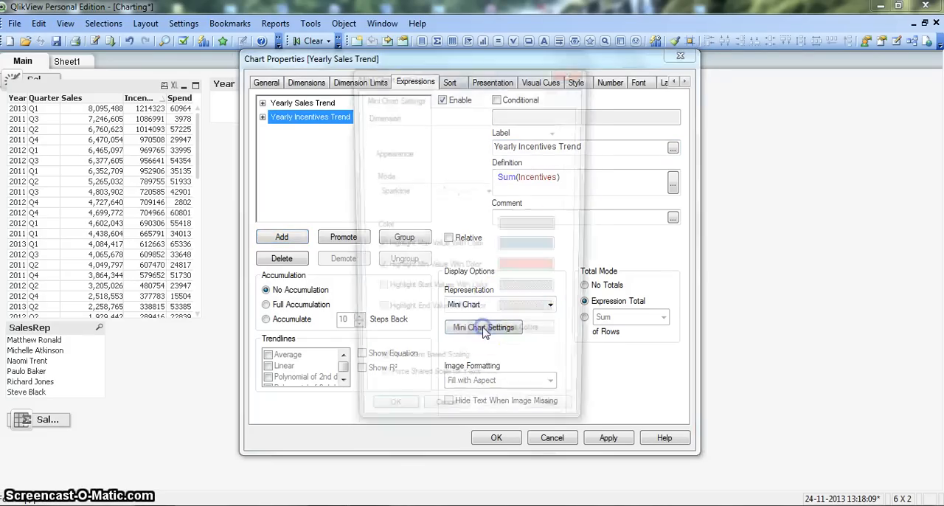
pyautogui.click(463, 130)
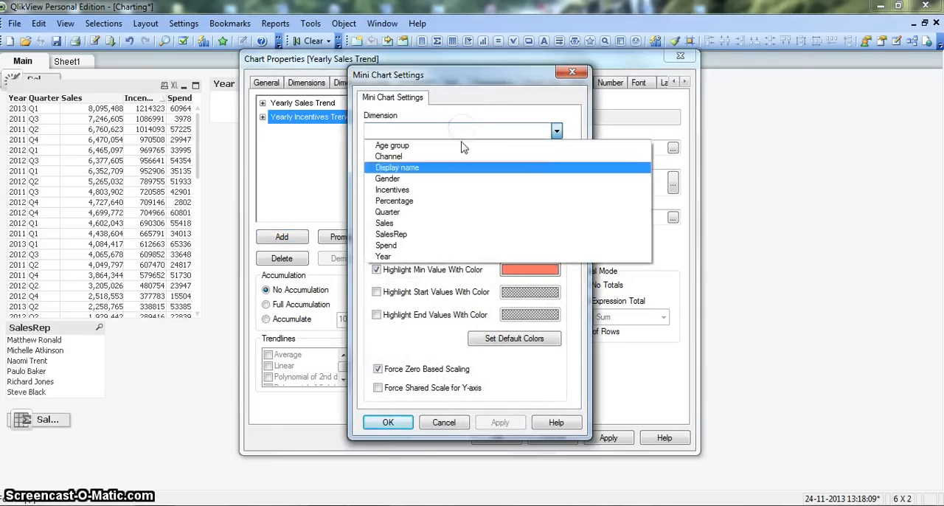
pyautogui.click(451, 256)
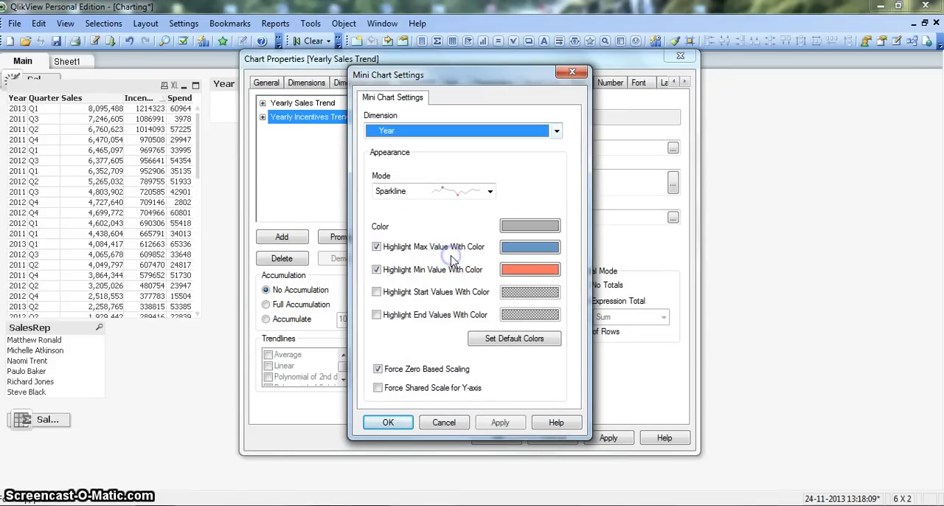
pyautogui.click(388, 422)
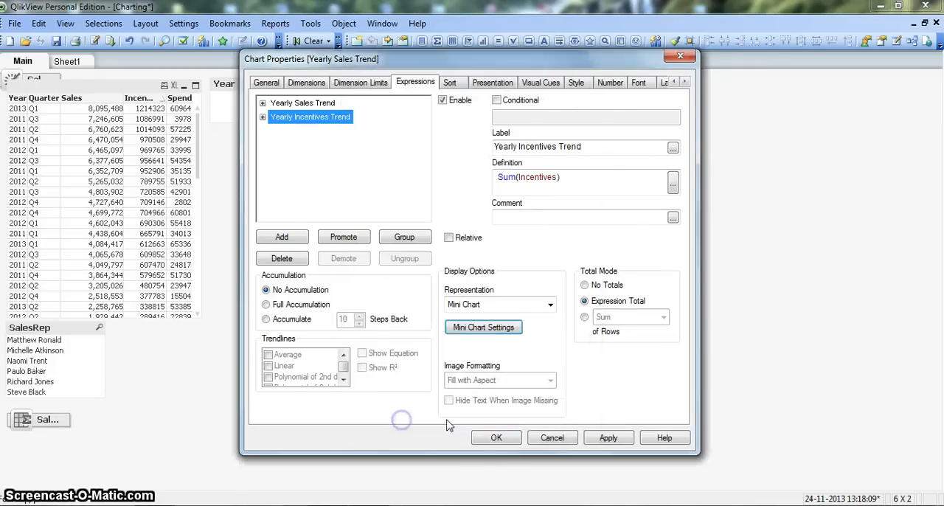
# Add a third expression, Sum(Spend), to the table
pyautogui.click(282, 236)
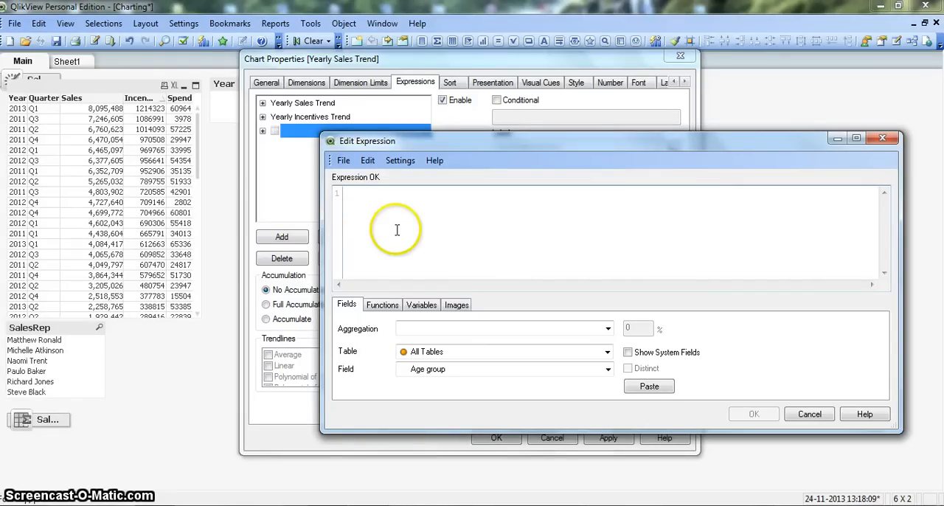
pyautogui.write('Sum(')
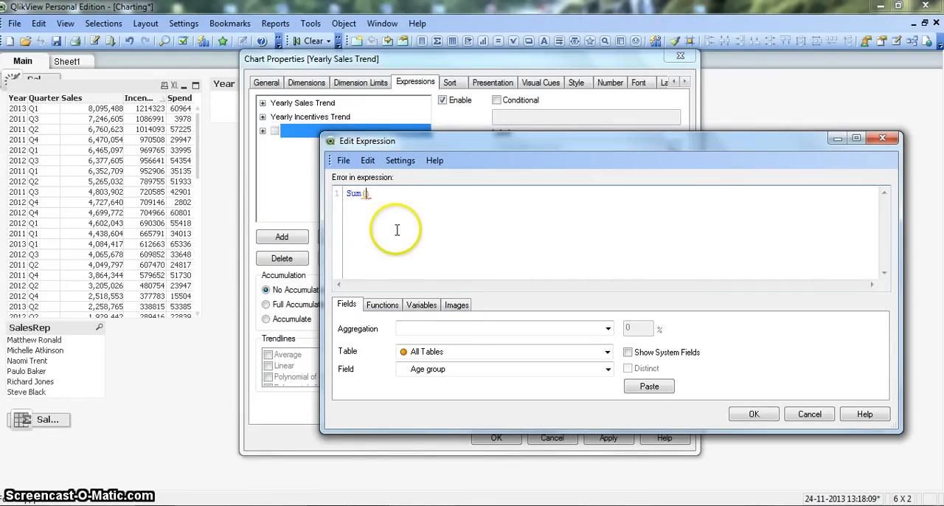
pyautogui.write('Spend')
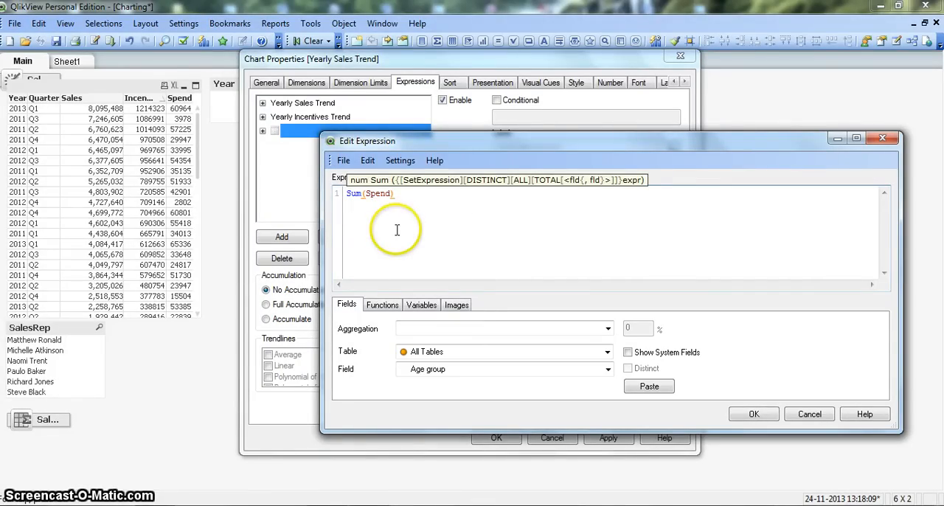
pyautogui.click(750, 414)
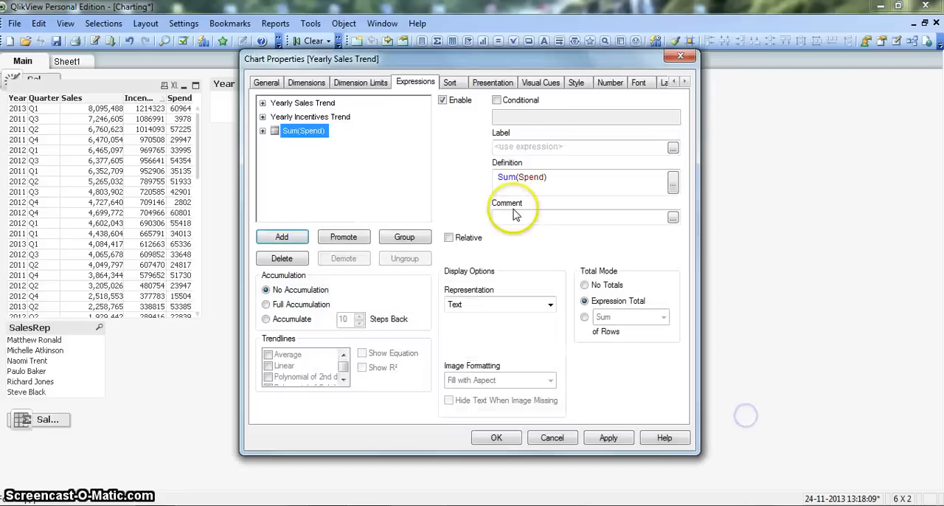
# Label the Sum(Spend) expression "Yearly Spend Trend"
pyautogui.click(513, 147)
pyautogui.click(513, 148)
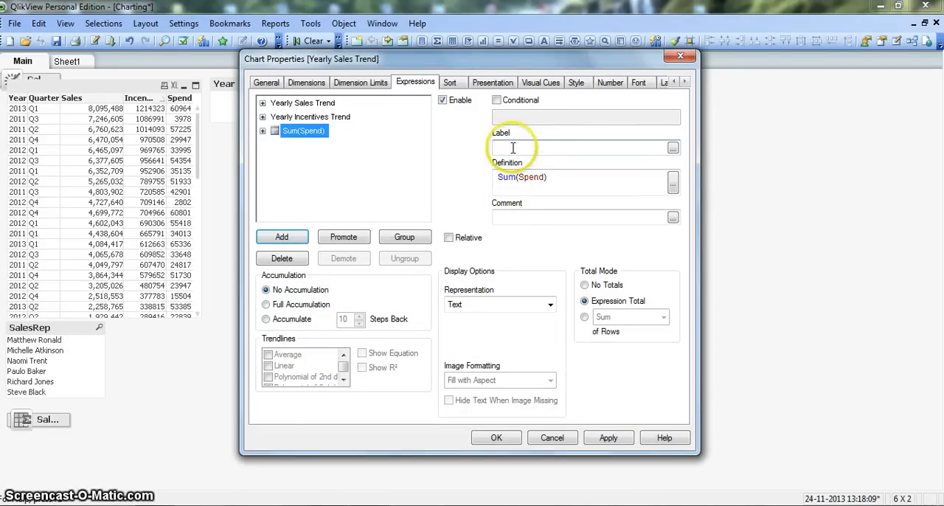
pyautogui.write('Yyea')
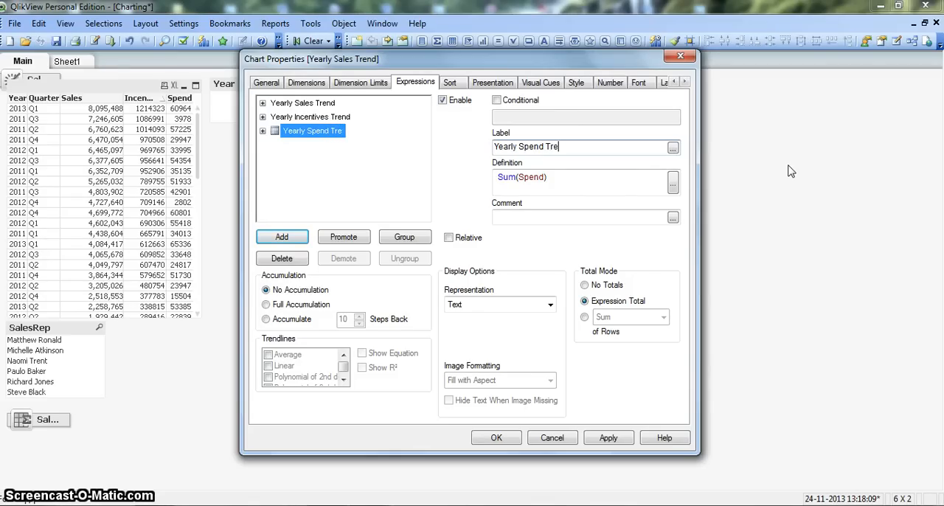
# Represent the Yearly Spend Trend expression as a Mini Chart with Year as its dimension
pyautogui.click(500, 307)
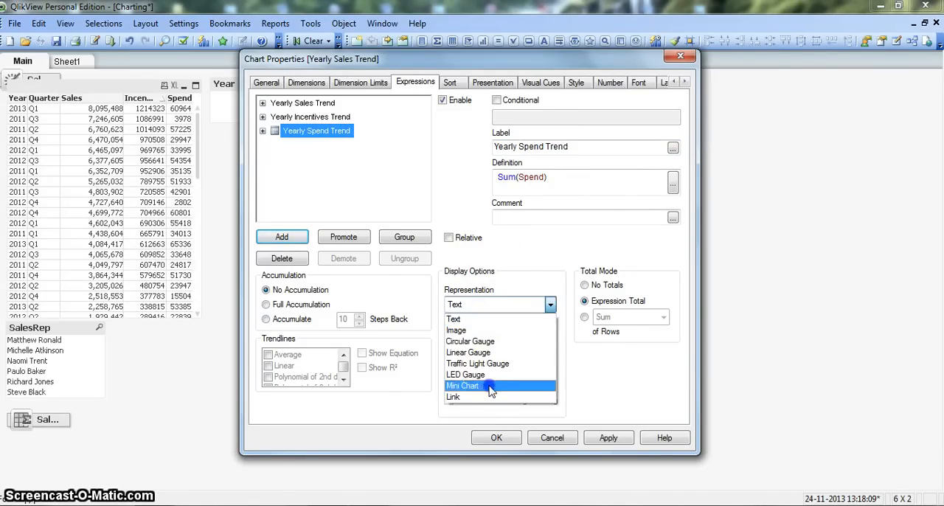
pyautogui.click(487, 386)
pyautogui.click(486, 330)
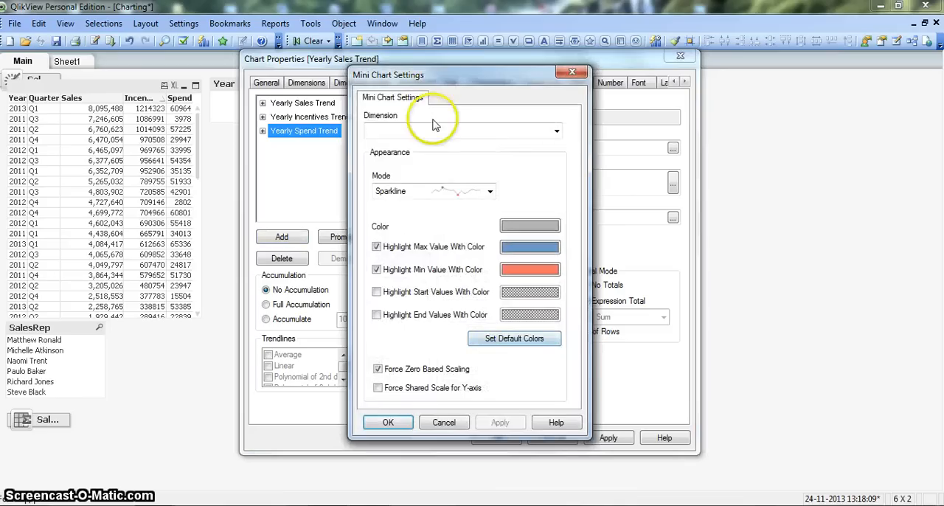
pyautogui.click(432, 130)
pyautogui.click(432, 255)
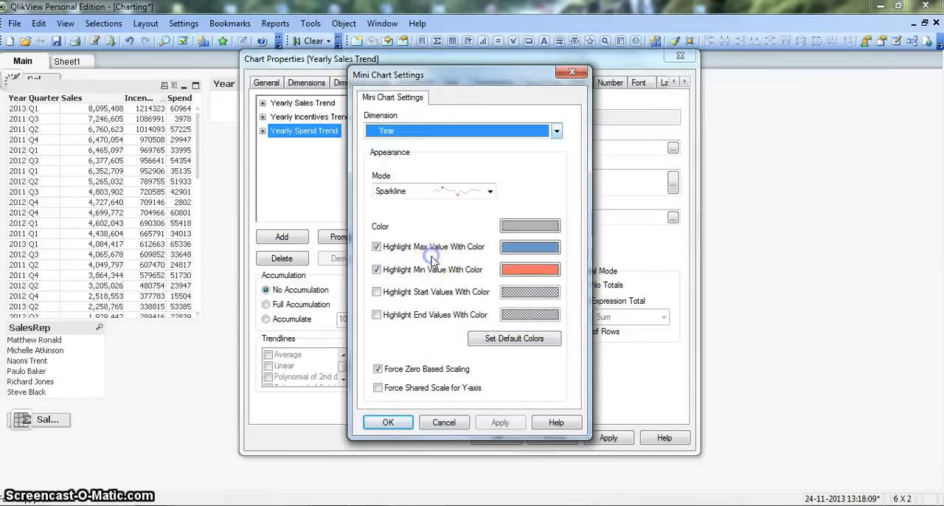
pyautogui.click(388, 421)
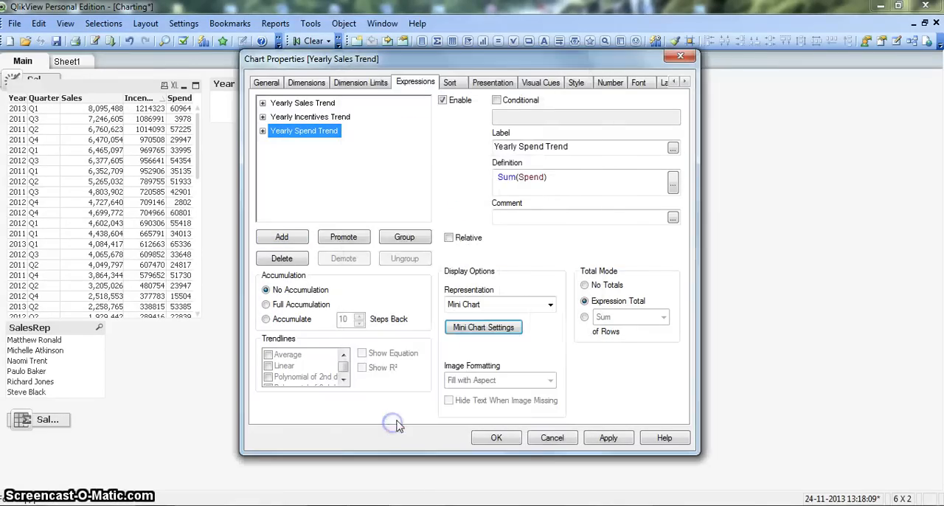
# Accept the table's new properties, and widen the table and its Yearly Spend Trend column to show all trend columns
pyautogui.click(497, 438)
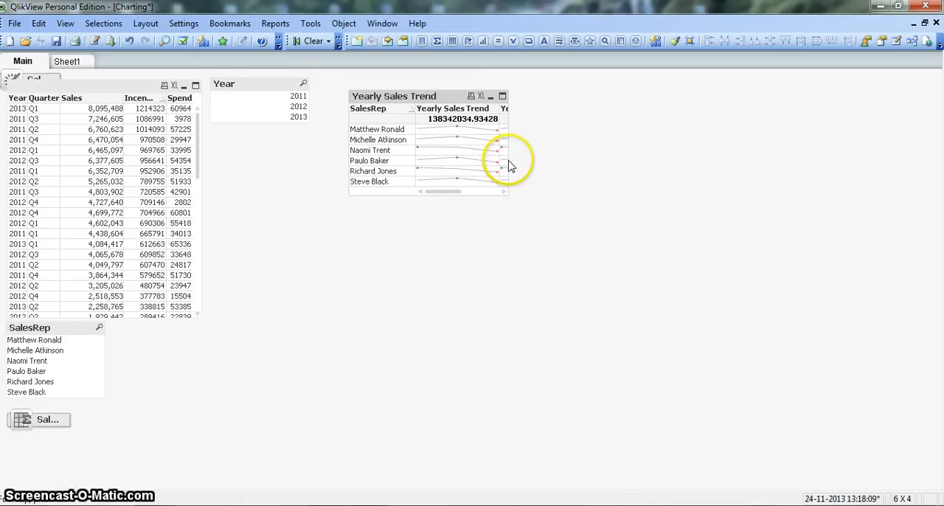
pyautogui.moveTo(514, 159); pyautogui.dragTo(633, 149)
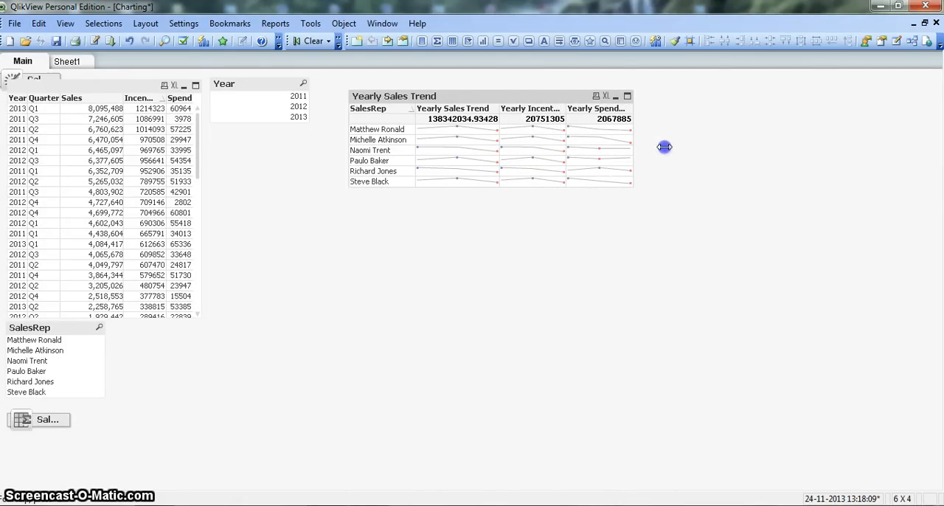
pyautogui.moveTo(635, 113); pyautogui.dragTo(657, 109)
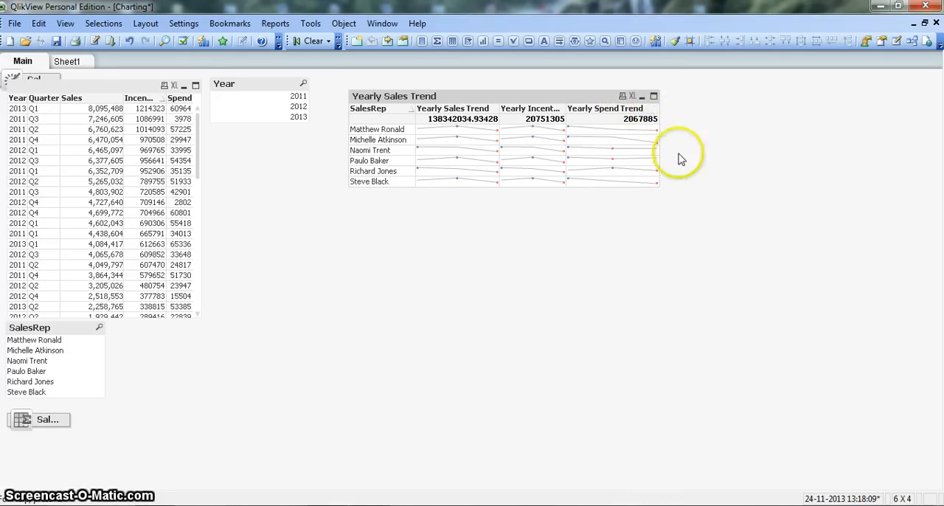